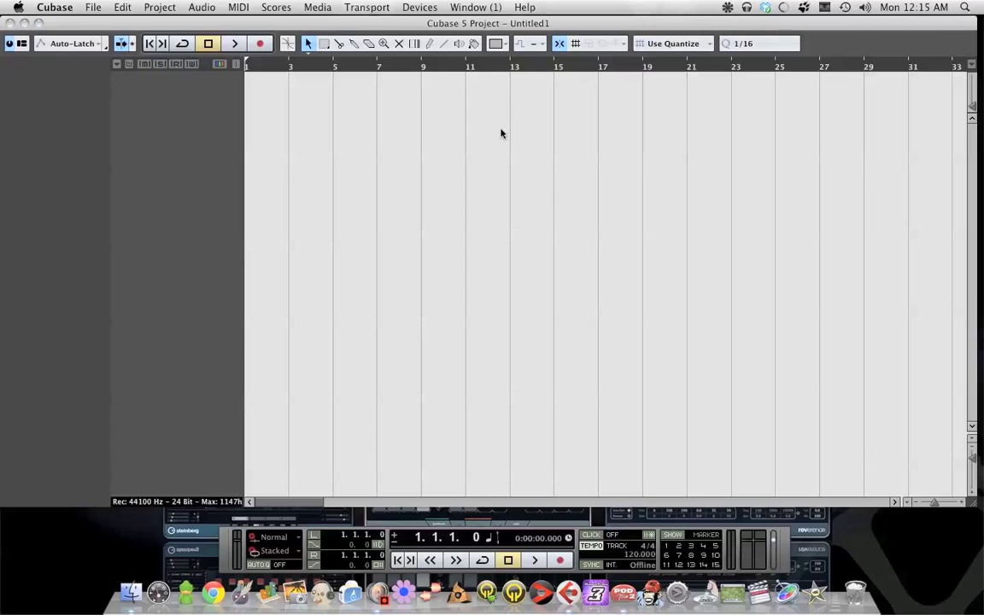
- Open the VST Instruments rack
left_click(434, 5)
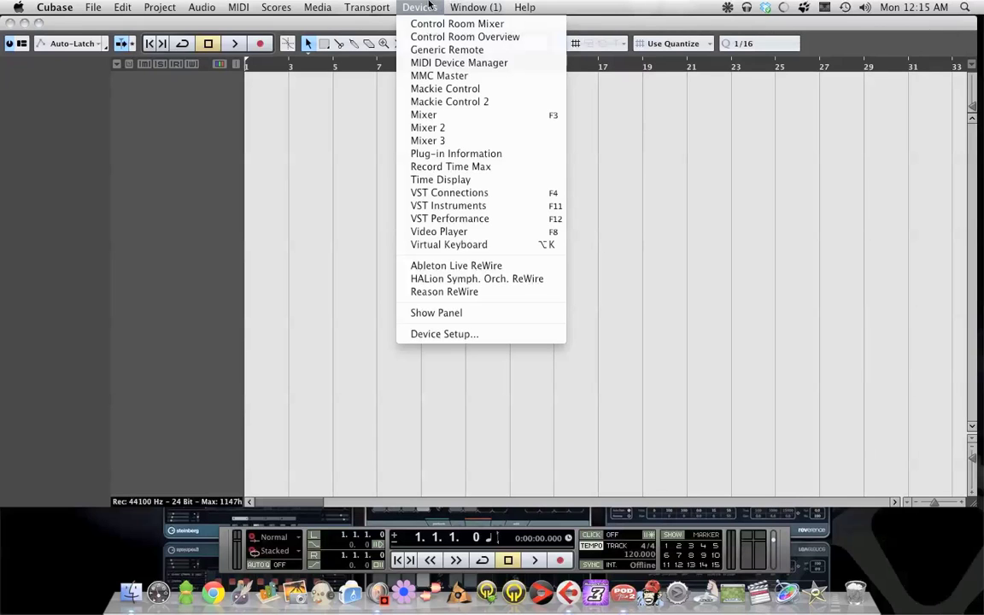
left_click(497, 211)
left_click_drag(495, 232, 499, 211)
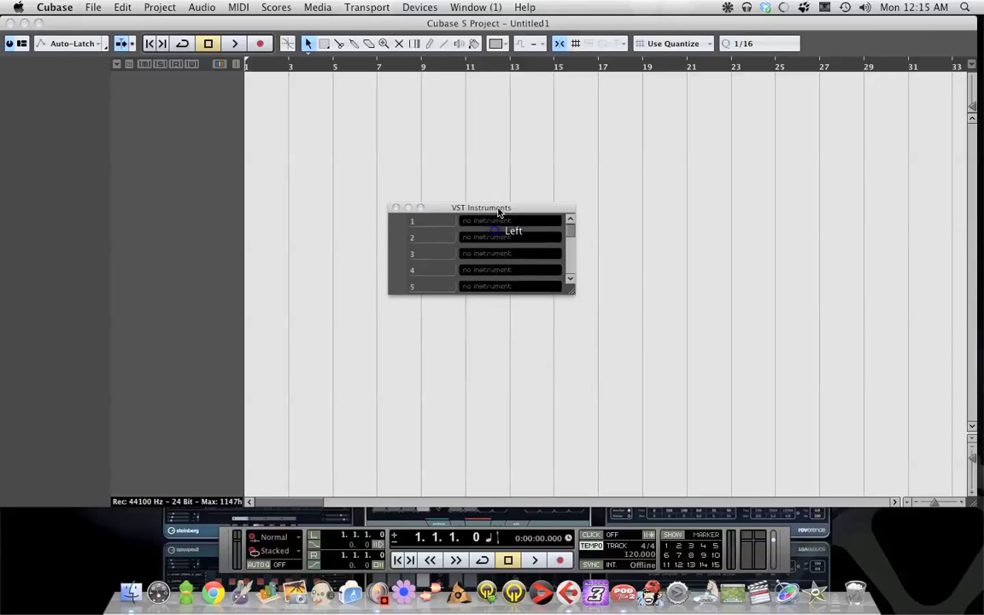
left_click(493, 221)
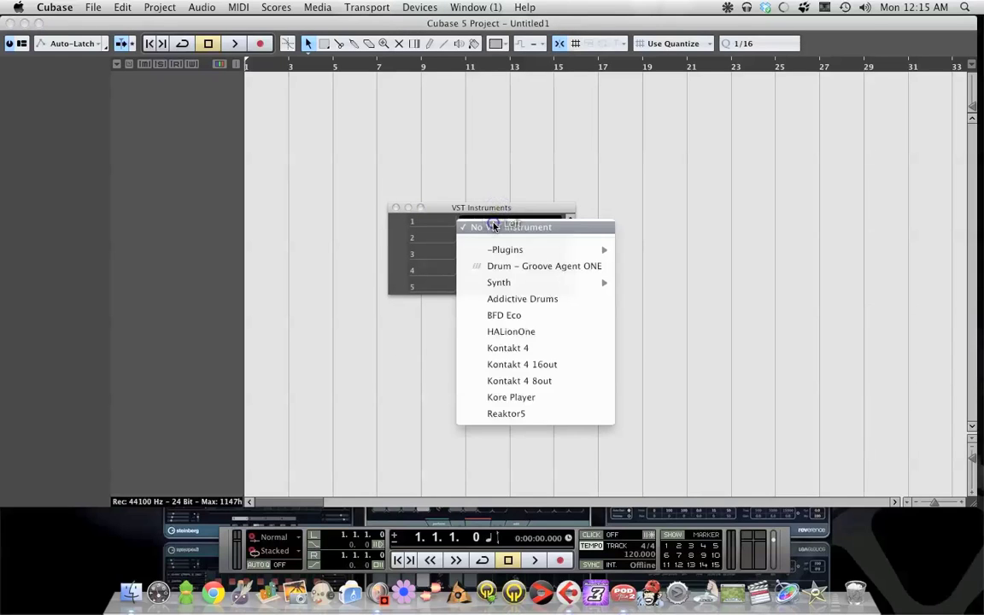
left_click(510, 294)
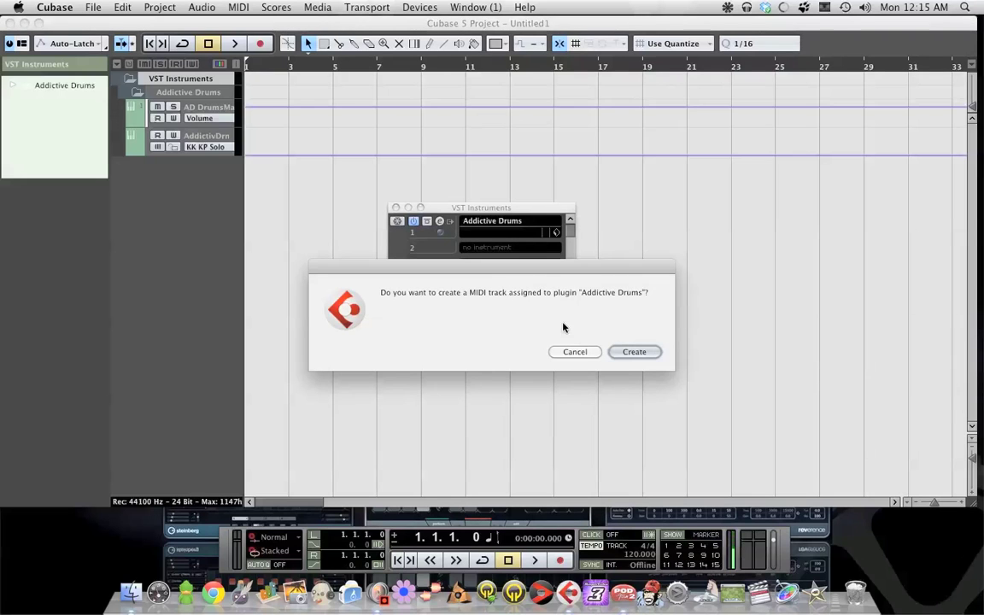
left_click(574, 351)
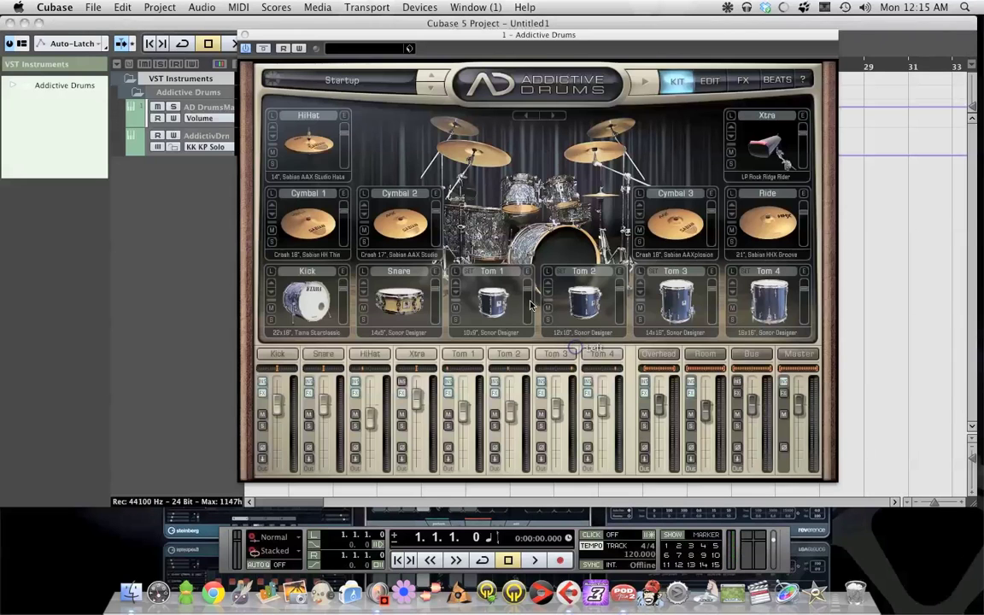
left_click(244, 35)
- Load BFD Eco into the first VST instrument slot with an assigned MIDI track, and move its plugin window out of the way
left_click(502, 223)
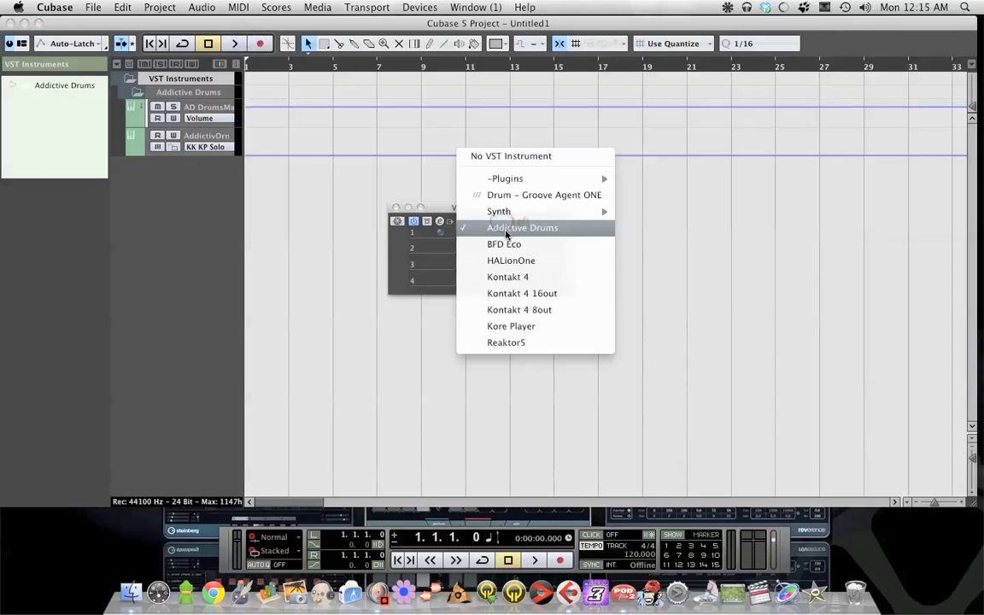
left_click(515, 248)
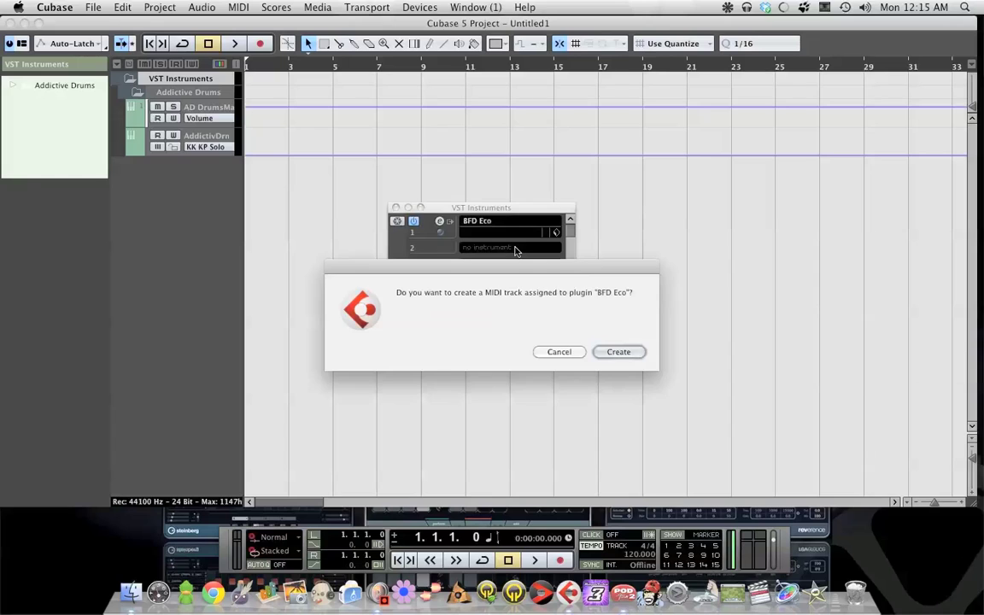
left_click(615, 351)
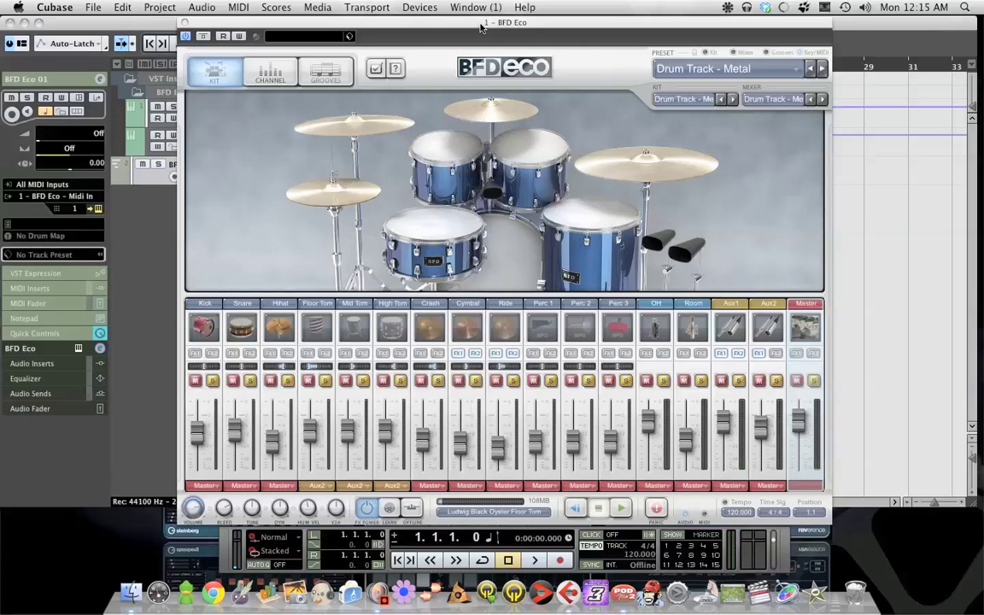
left_click_drag(479, 24, 982, 21)
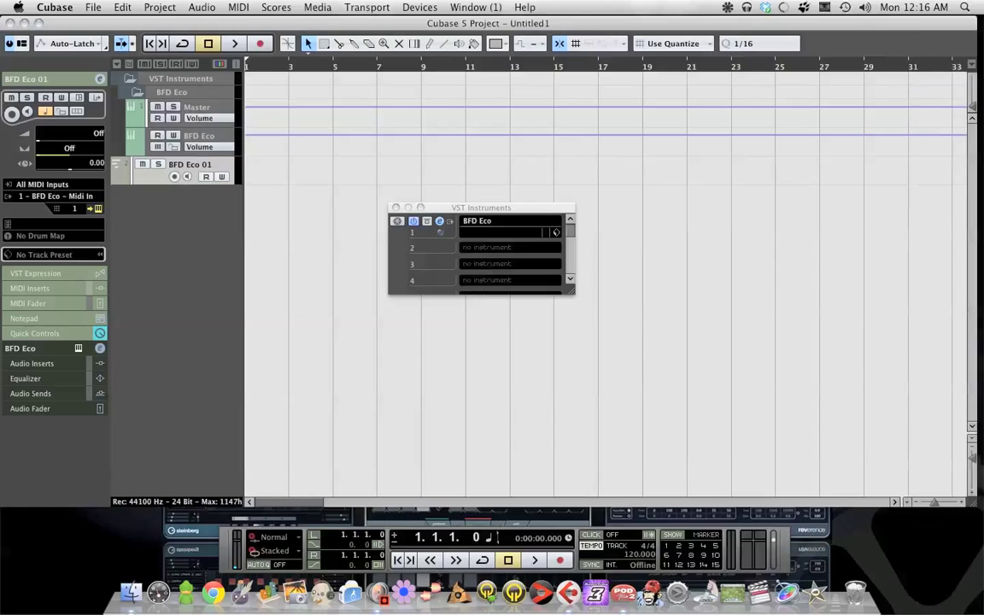
- Activate all outputs of BFD Eco and close the VST Instruments rack
left_click(481, 207)
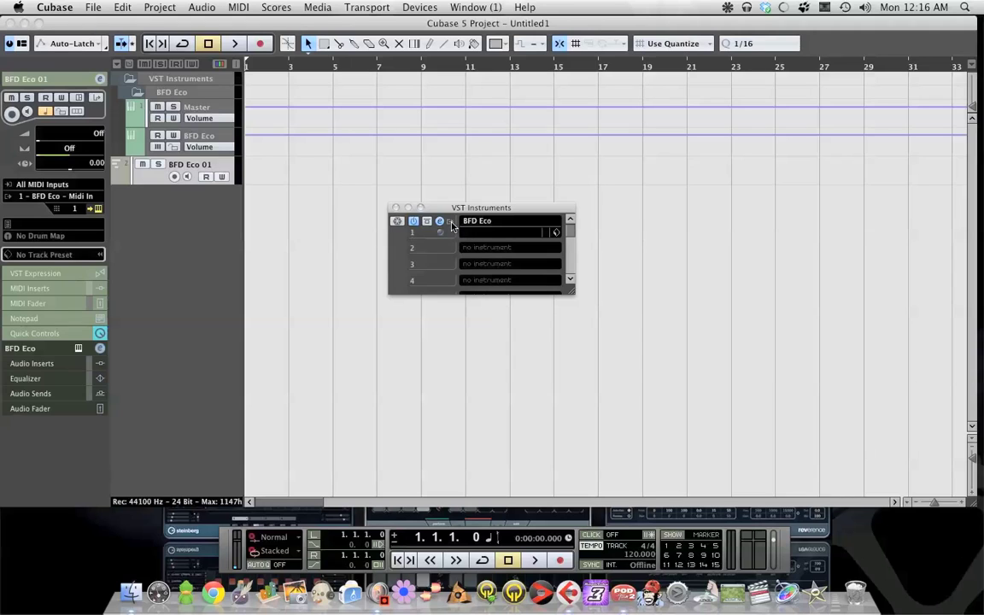
left_click(451, 227)
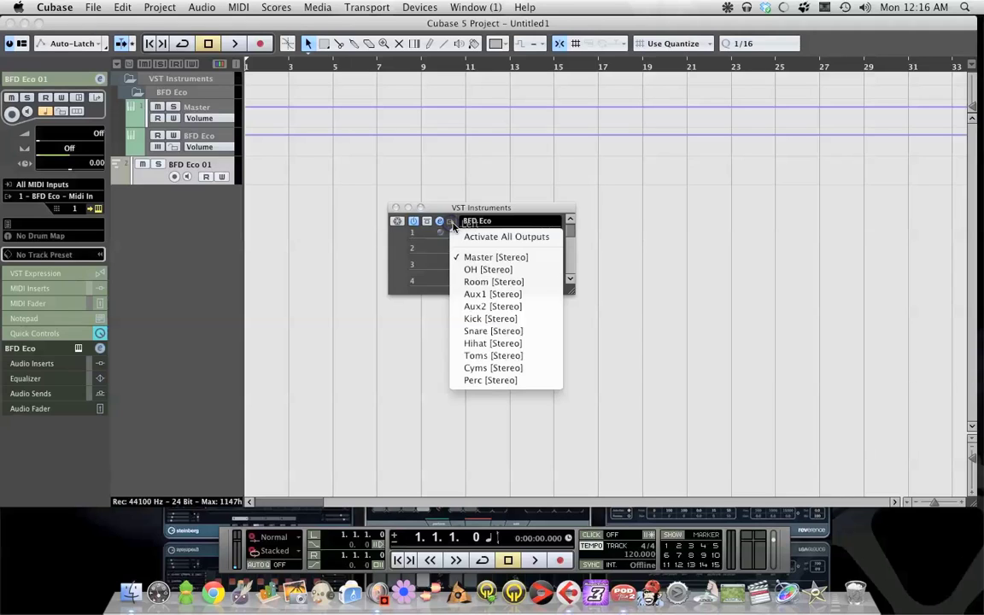
left_click(484, 235)
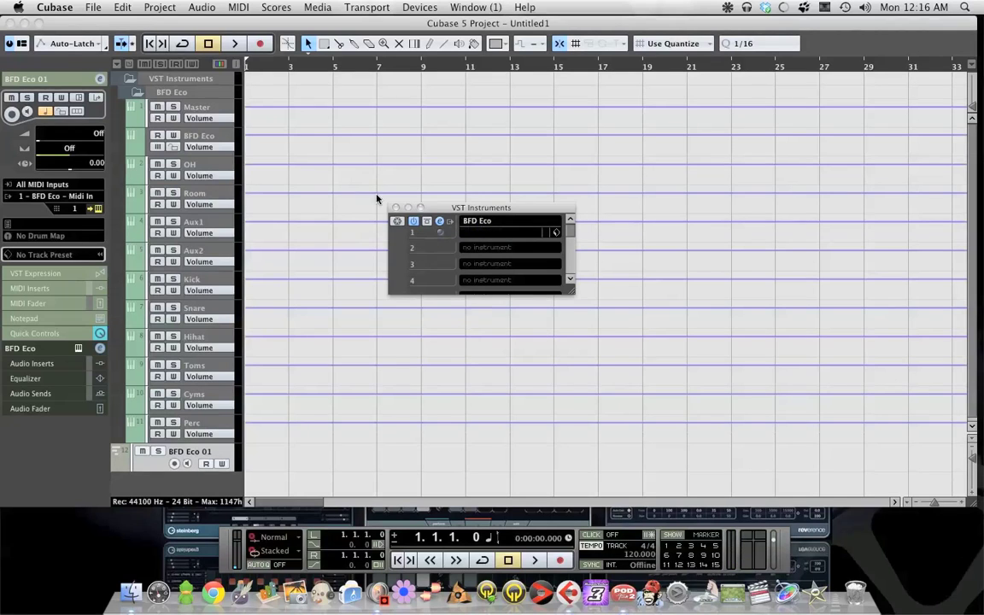
left_click(395, 208)
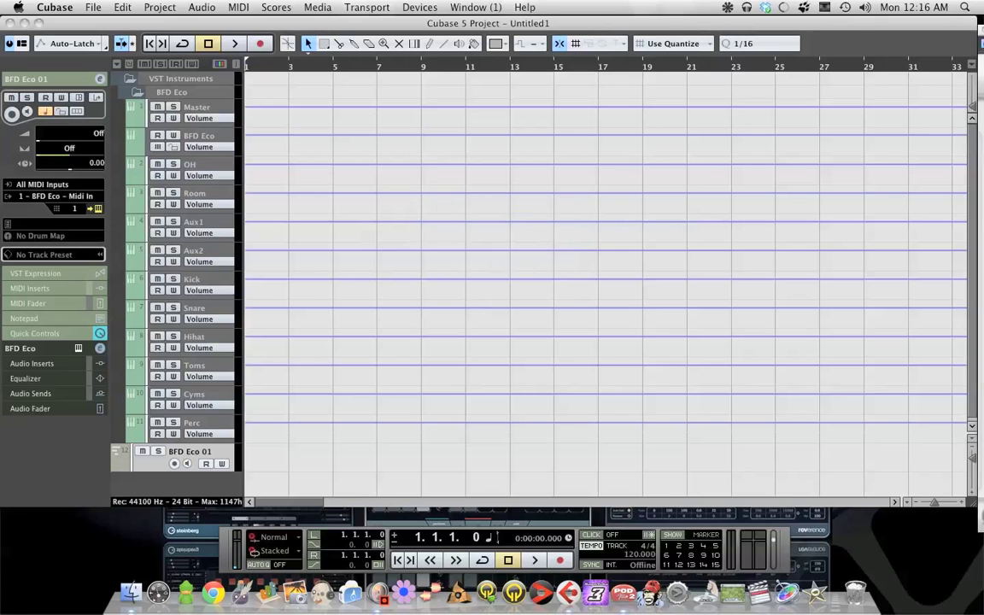
- Bring the BFD Eco window back into view and route the Kick, Snare and Hihat channels to their own direct outputs
left_click_drag(982, 30, 330, 18)
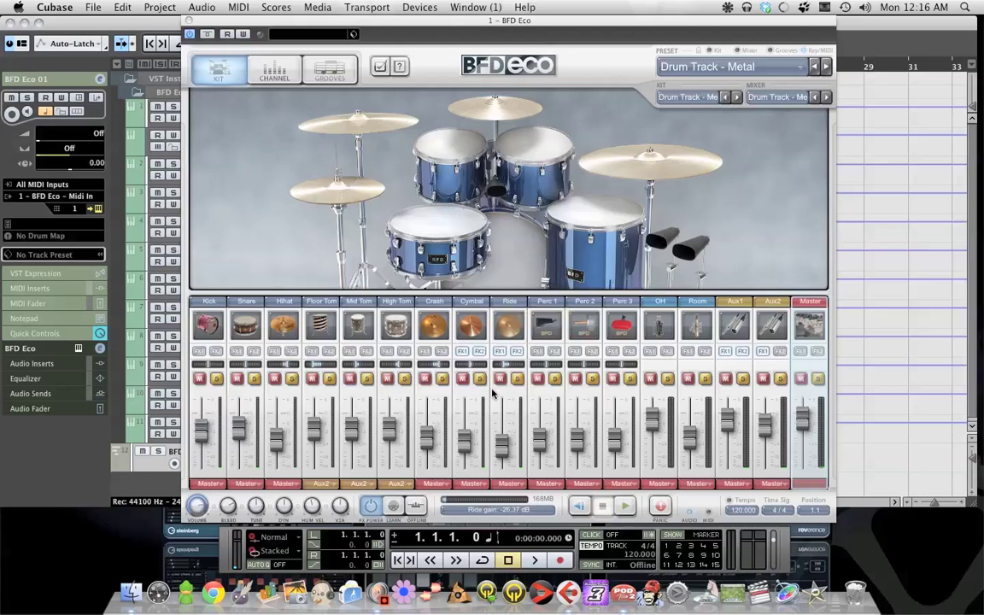
left_click(221, 488)
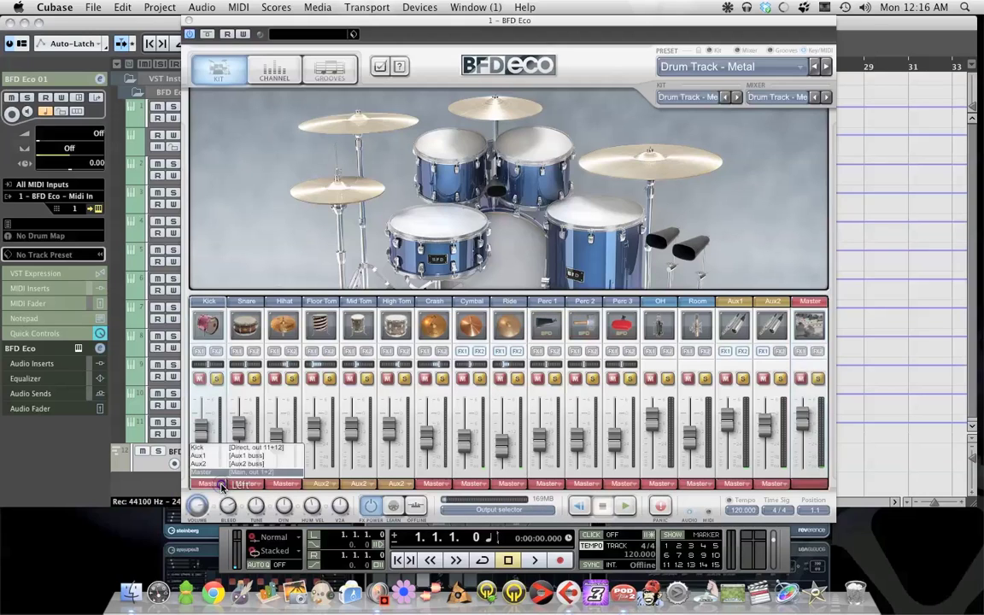
left_click(226, 446)
left_click(252, 489)
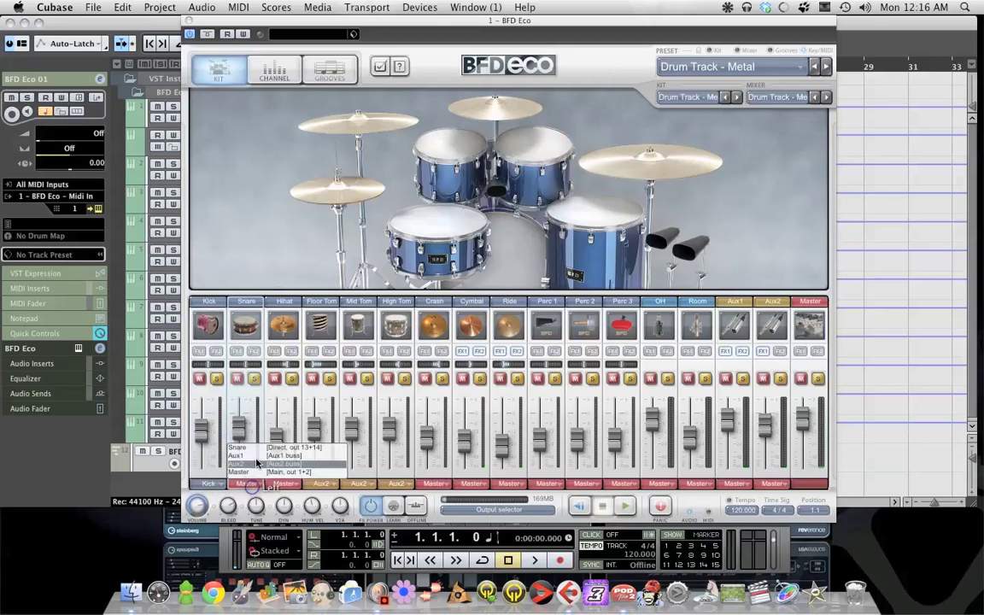
left_click(256, 446)
left_click(286, 485)
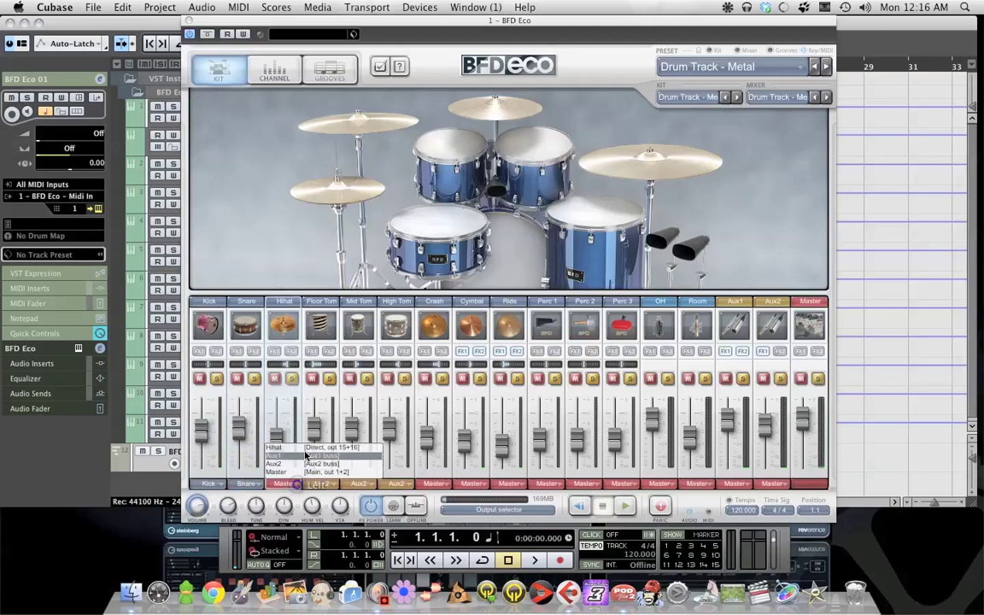
left_click(295, 444)
- Route the Floor Tom, Mid Tom and High Tom channels to the Toms direct output
left_click(329, 484)
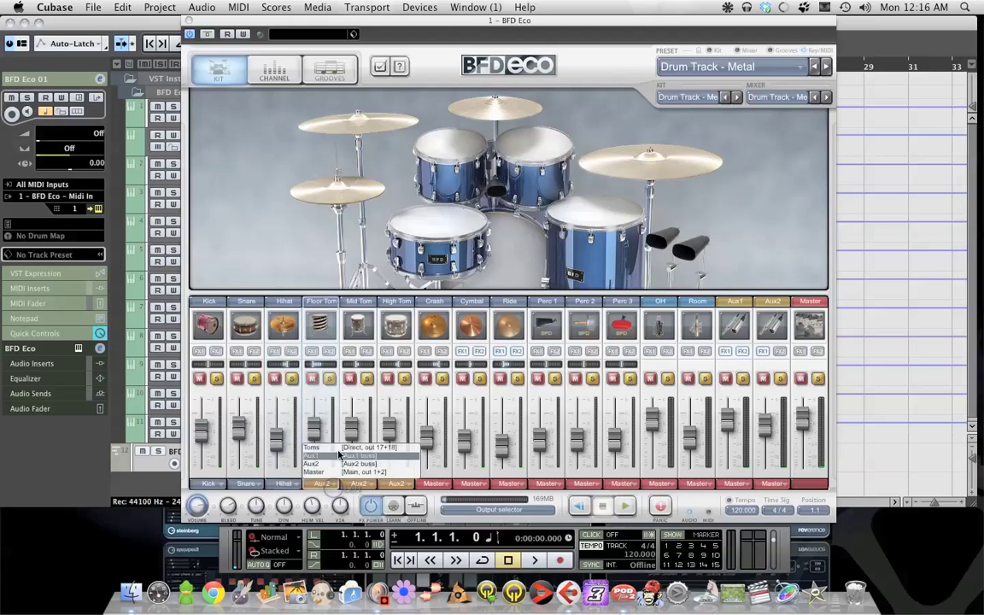
left_click(313, 447)
left_click(359, 485)
left_click(354, 447)
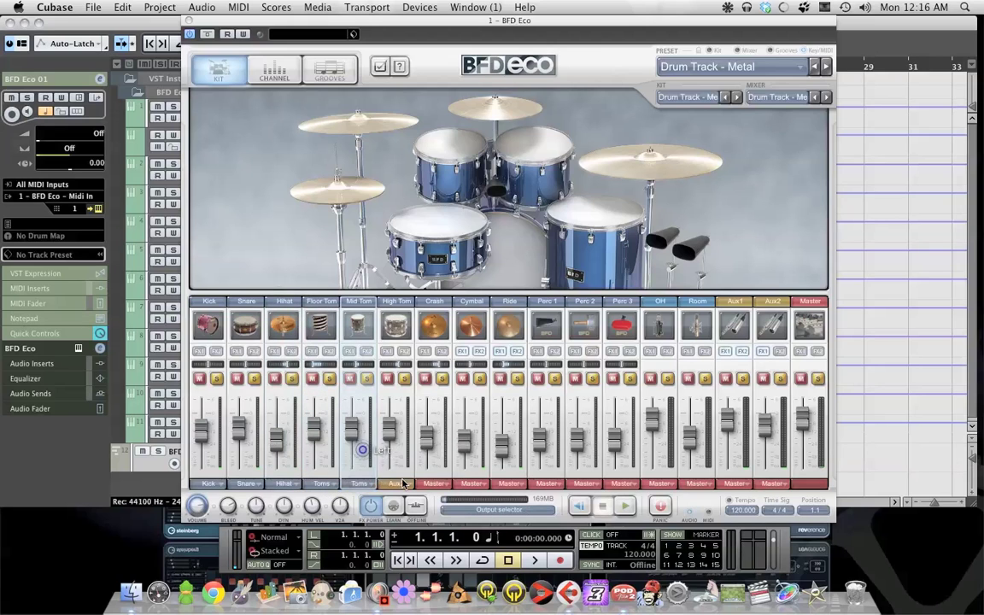
left_click(397, 484)
left_click(388, 447)
- Route the Crash, Cymbal and Ride channels to the Cyms direct output
left_click(437, 484)
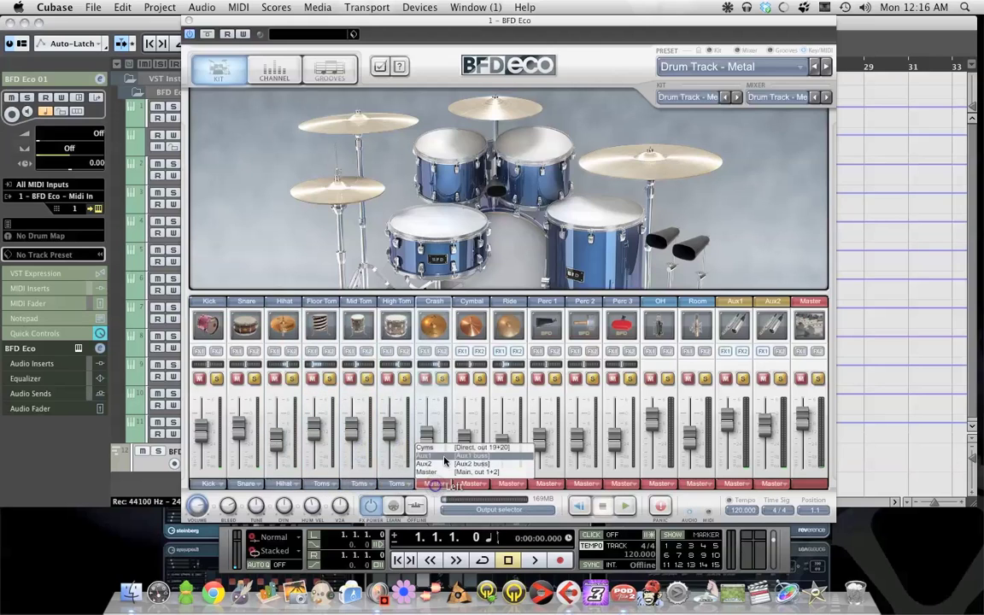
left_click(425, 447)
left_click(472, 485)
left_click(462, 447)
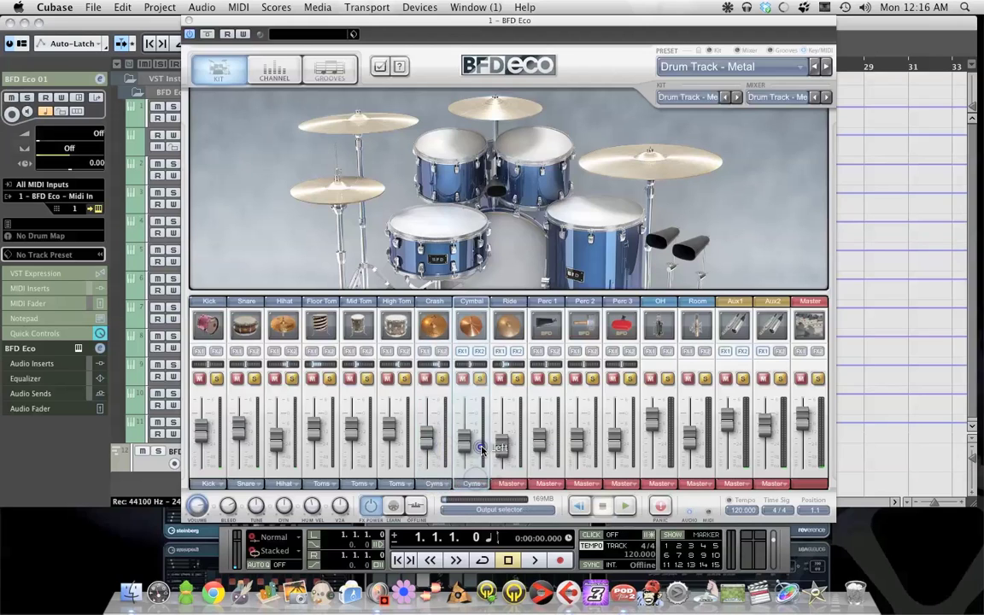
left_click(510, 484)
left_click(507, 447)
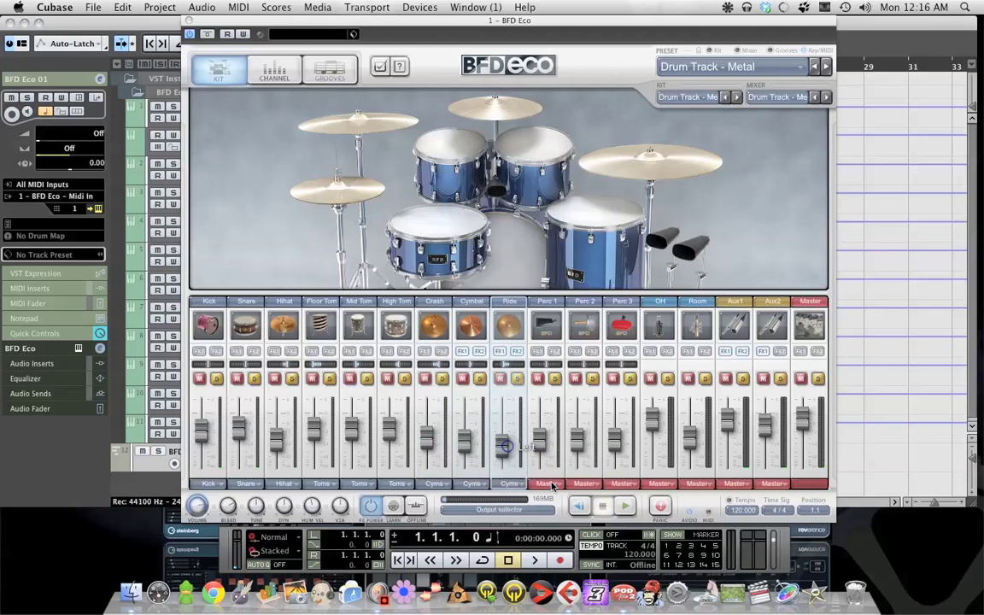
- Route the Perc 1, Perc 2 and Perc 3 channels to the Perc direct output
left_click(547, 484)
left_click(544, 446)
left_click(586, 484)
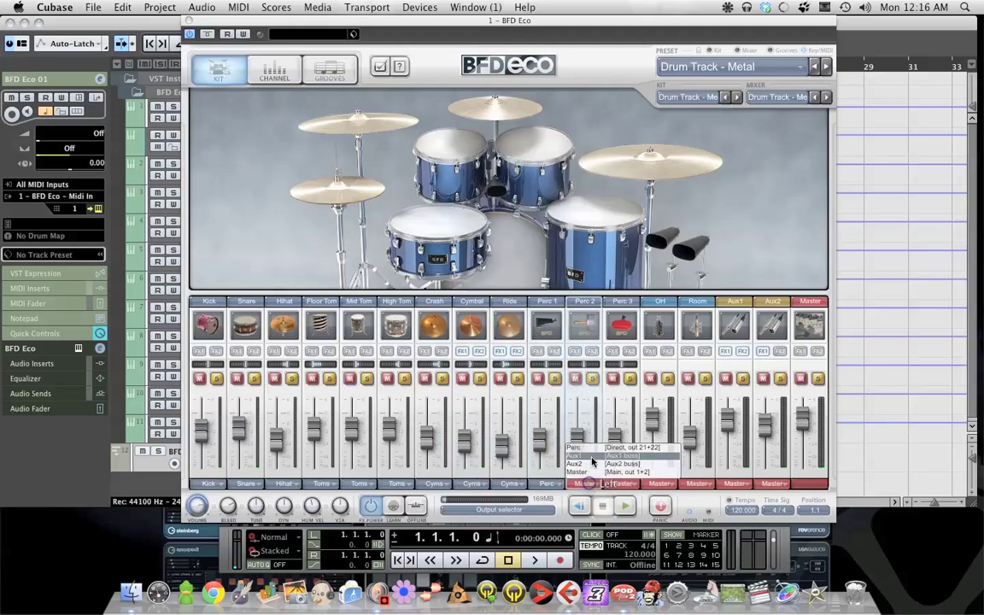
left_click(582, 447)
left_click(622, 484)
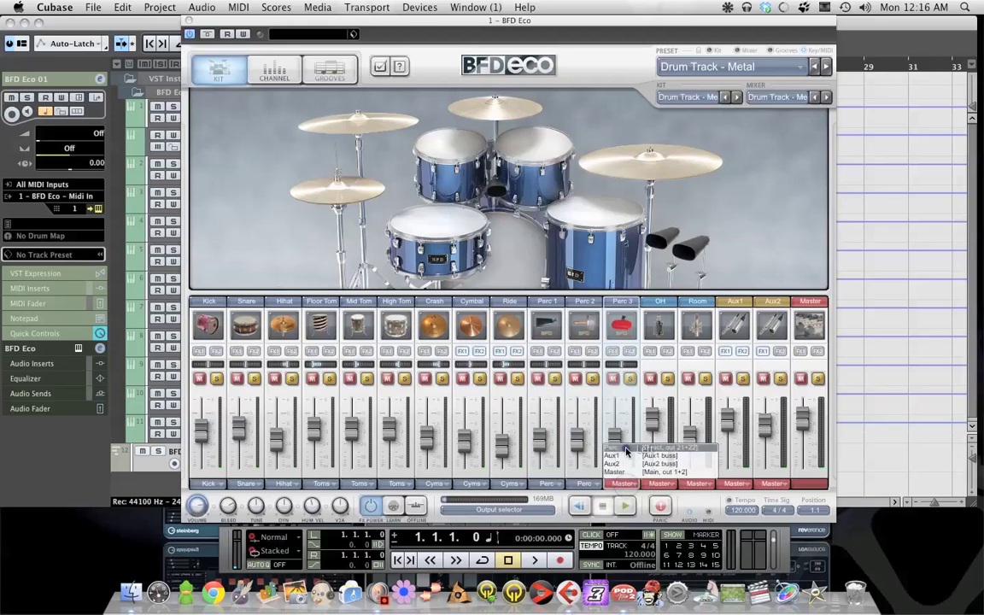
left_click(617, 446)
- Route the OH, Room, Aux1 and Aux2 channels to their own matching outputs instead of the Master
left_click(659, 484)
left_click(658, 447)
left_click(709, 484)
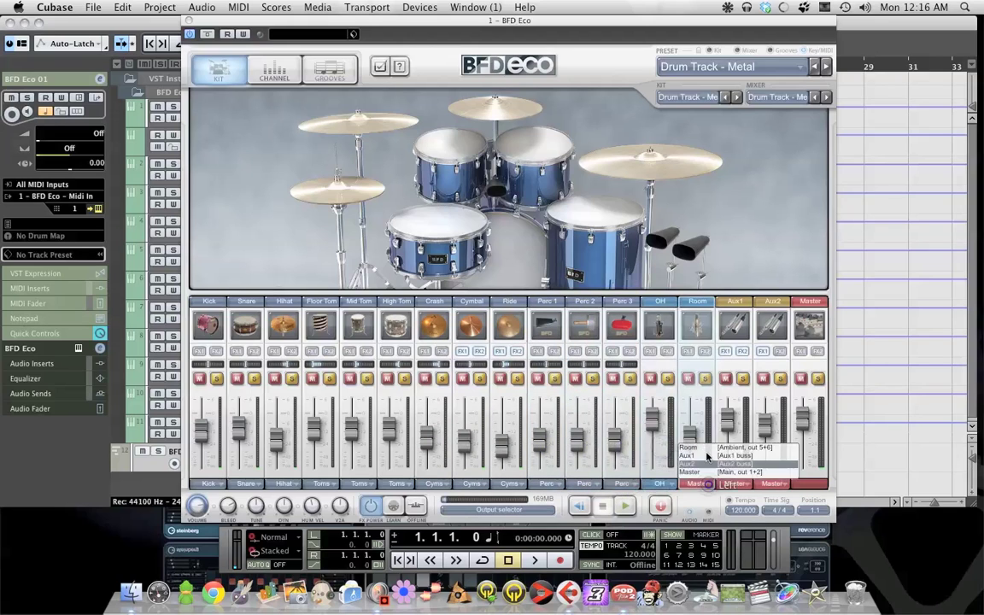
left_click(695, 447)
left_click(726, 484)
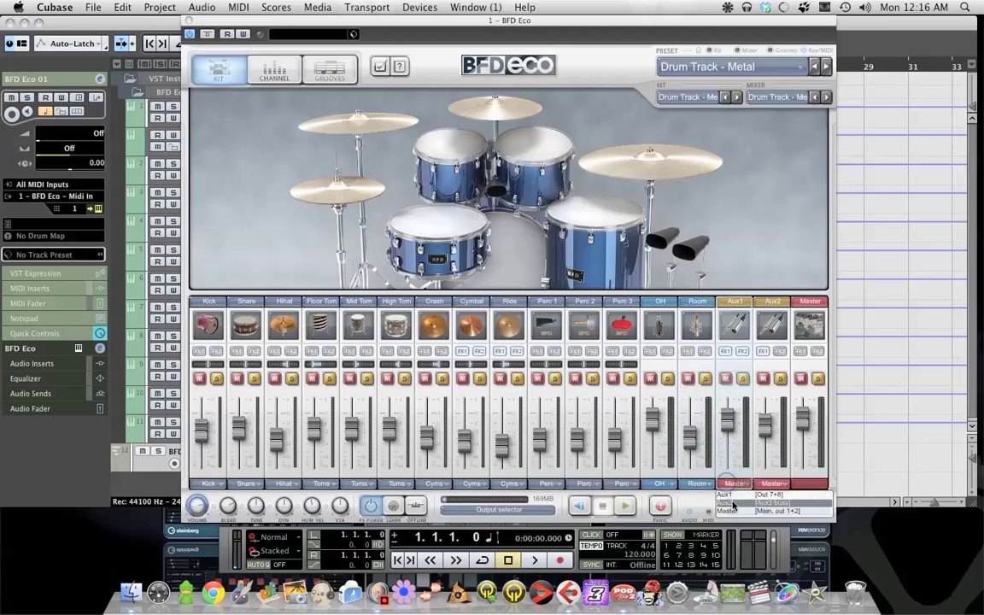
left_click(724, 493)
left_click(767, 485)
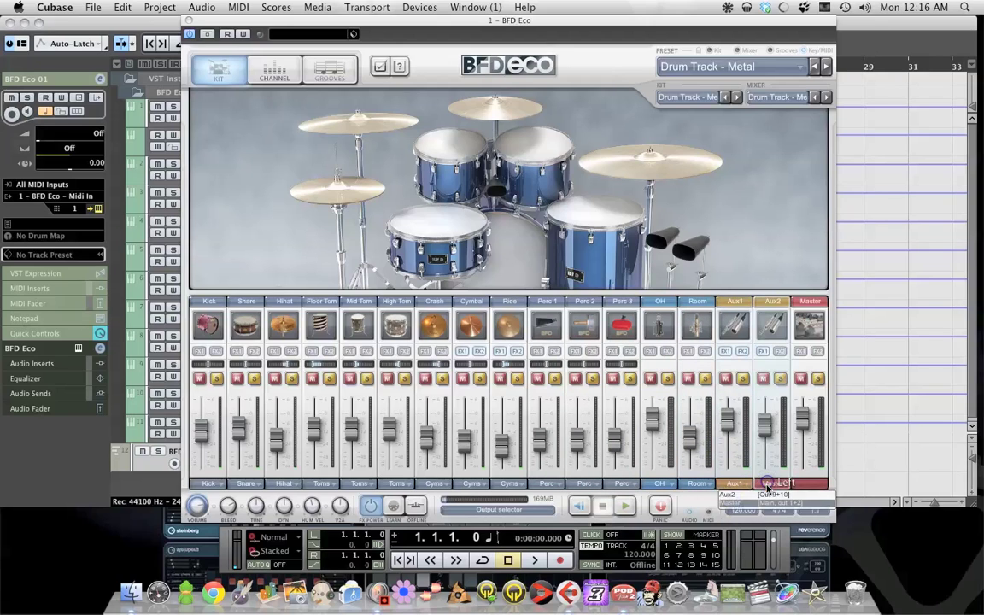
left_click(694, 443)
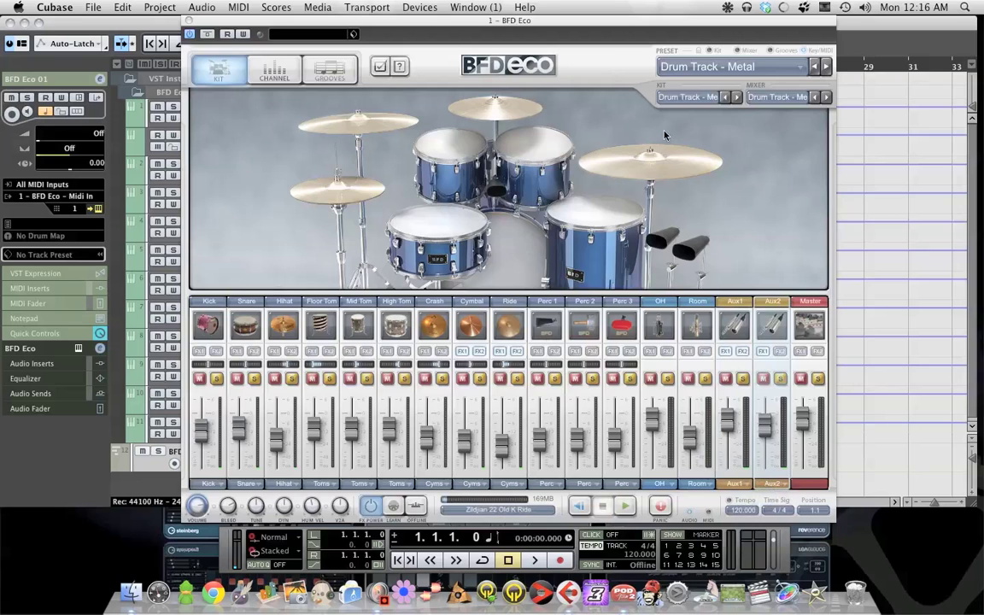
- Start a DnB 01 Ride 1 groove from the Drum & Bass genre playing, and close the BFD Eco window
left_click(320, 70)
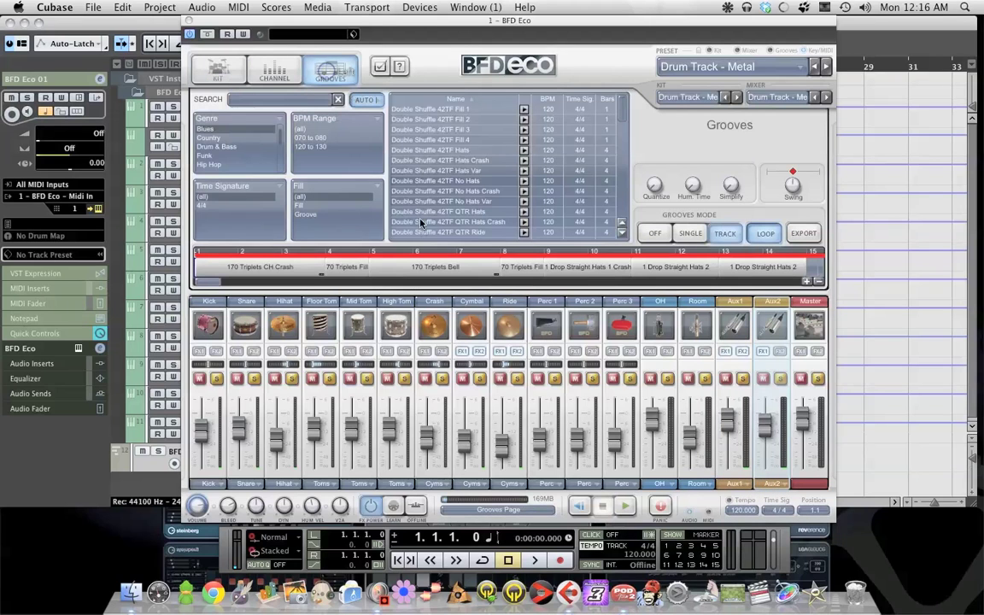
left_click(248, 147)
left_click(400, 138)
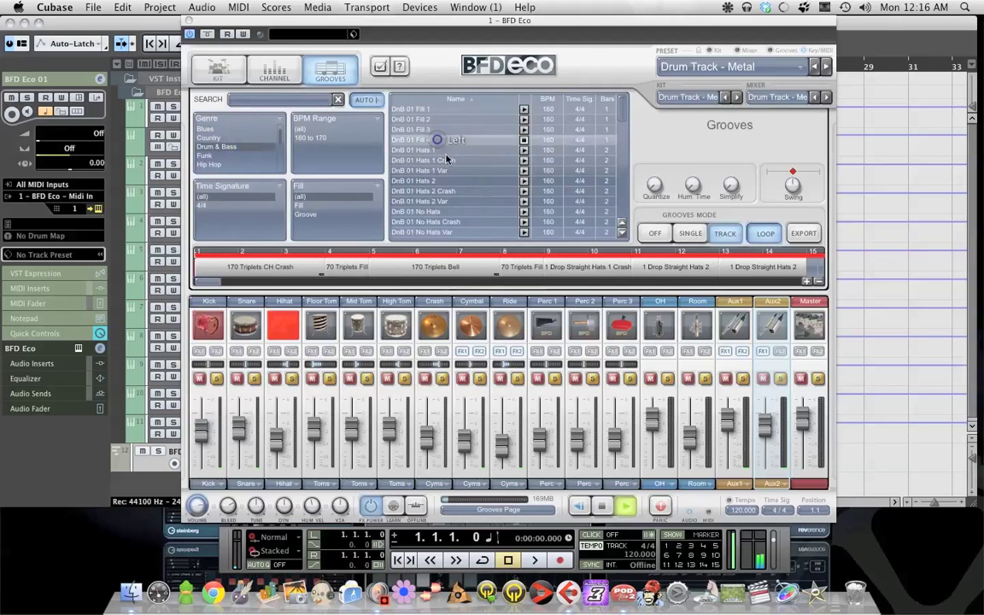
left_click(442, 199)
scroll(445, 227, "down", 4)
left_click(444, 221)
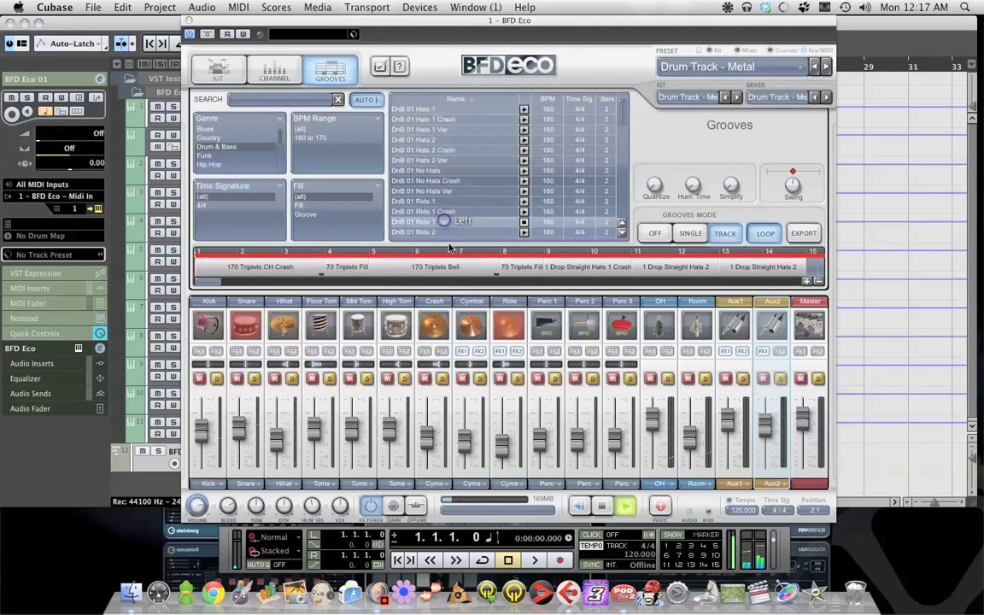
left_click(220, 66)
key("super+w")
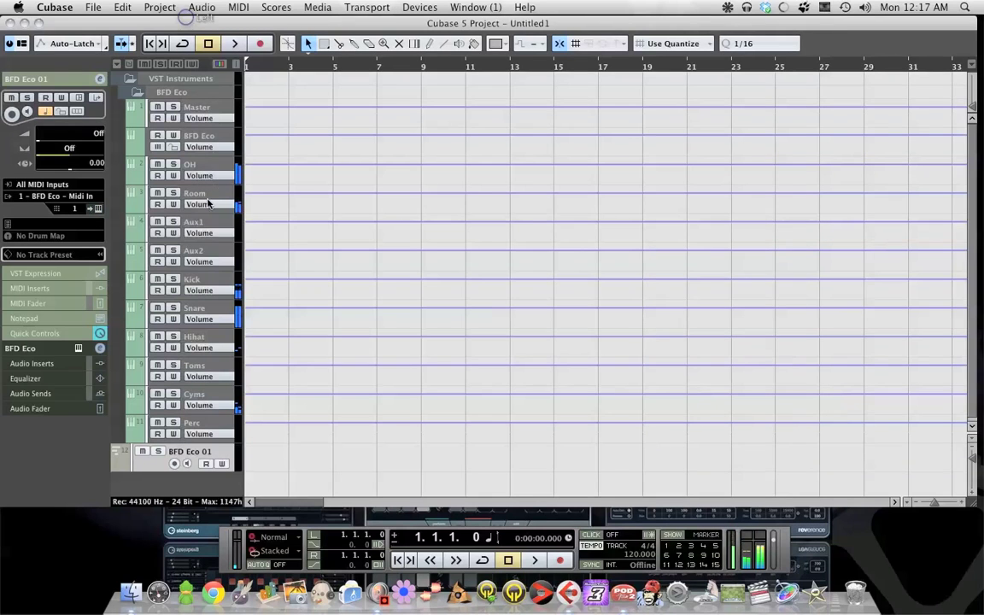
- Open the Mixer, select the BFD Eco output channels from Master through Perc, and lower their volumes together to about -16.5 dB
left_click(419, 7)
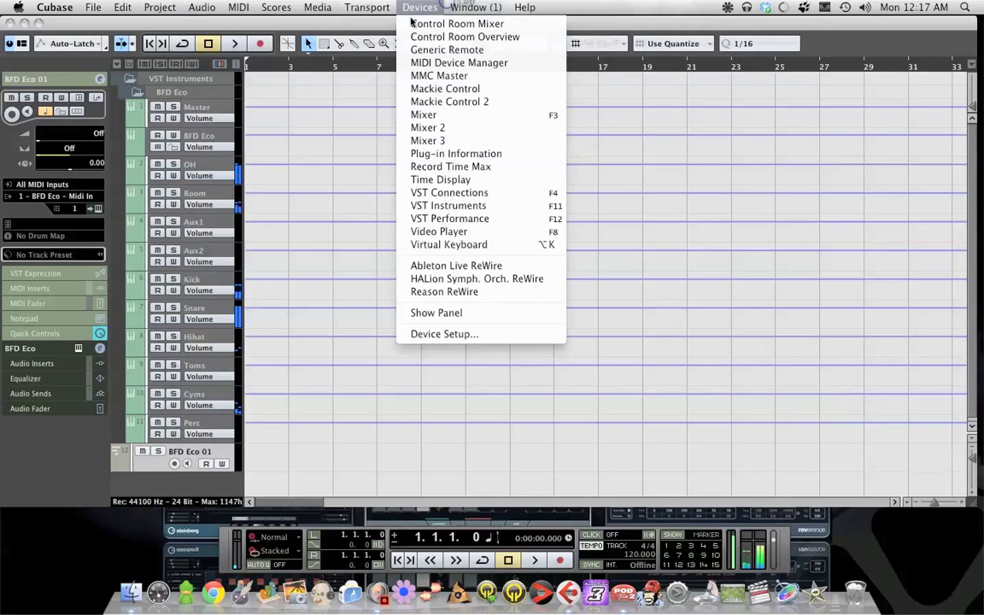
left_click(450, 115)
left_click(209, 109)
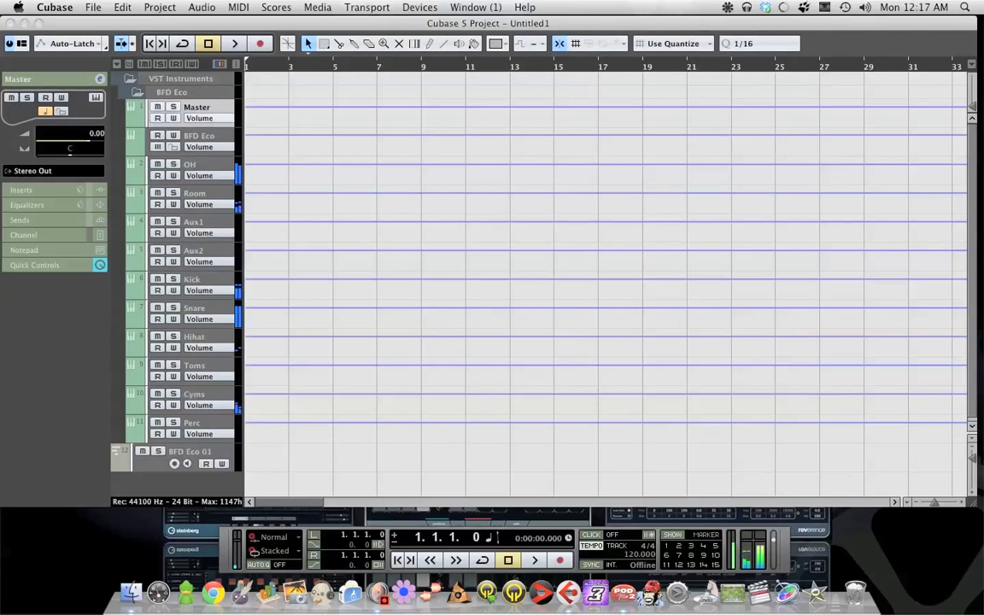
left_click(209, 425, "shift")
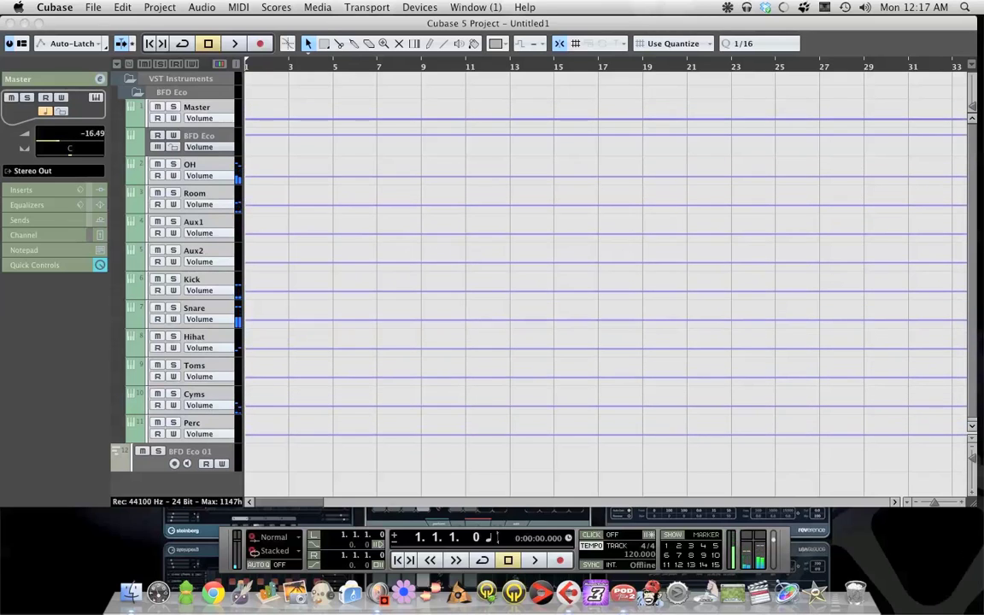
- Set the Master channel's volume to about -17.7 dB, and solo and select the Kick channel
left_click_drag(47, 140, 720, 176)
left_click(174, 280)
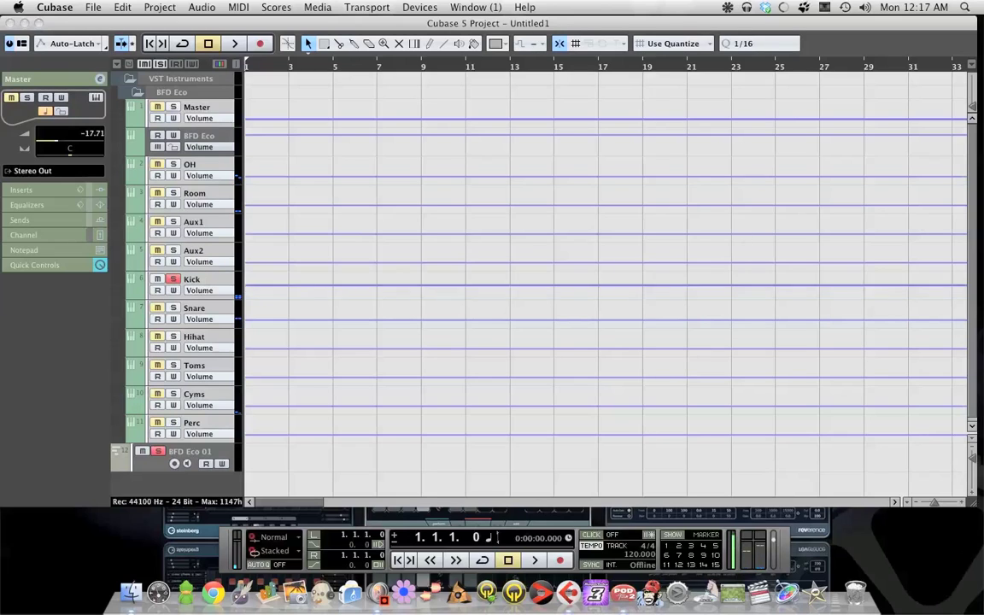
left_click(198, 281)
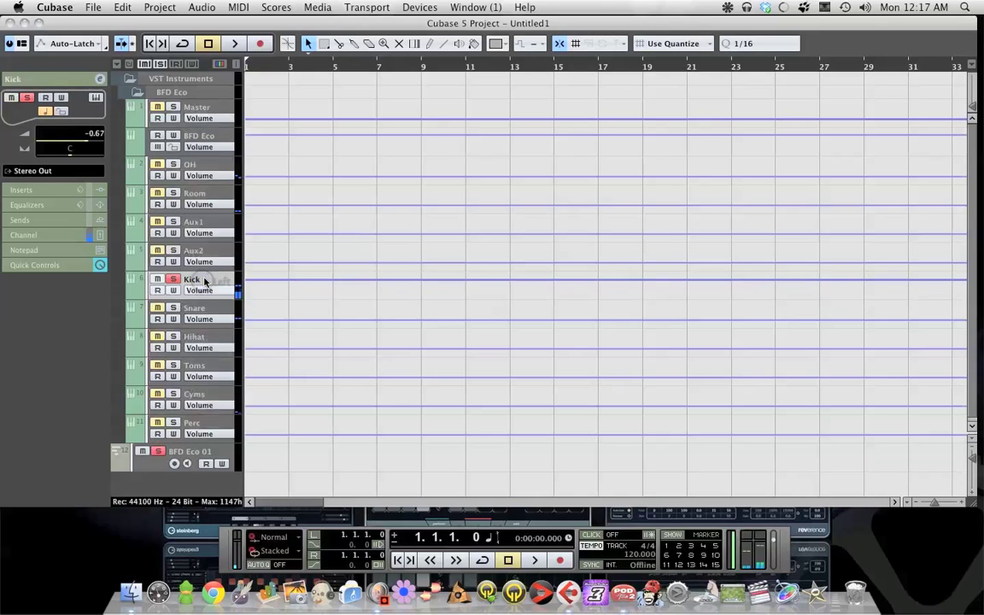
- Load the ModMachine delay into the first insert slot of the Kick channel
left_click(56, 196)
left_click(62, 113)
mouse_move(77, 207)
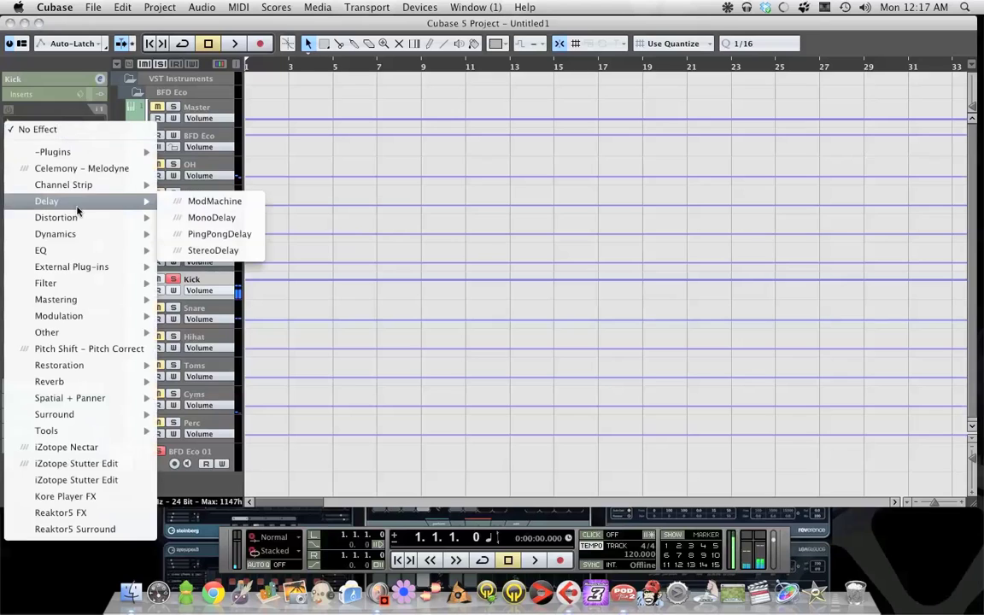
left_click(243, 205)
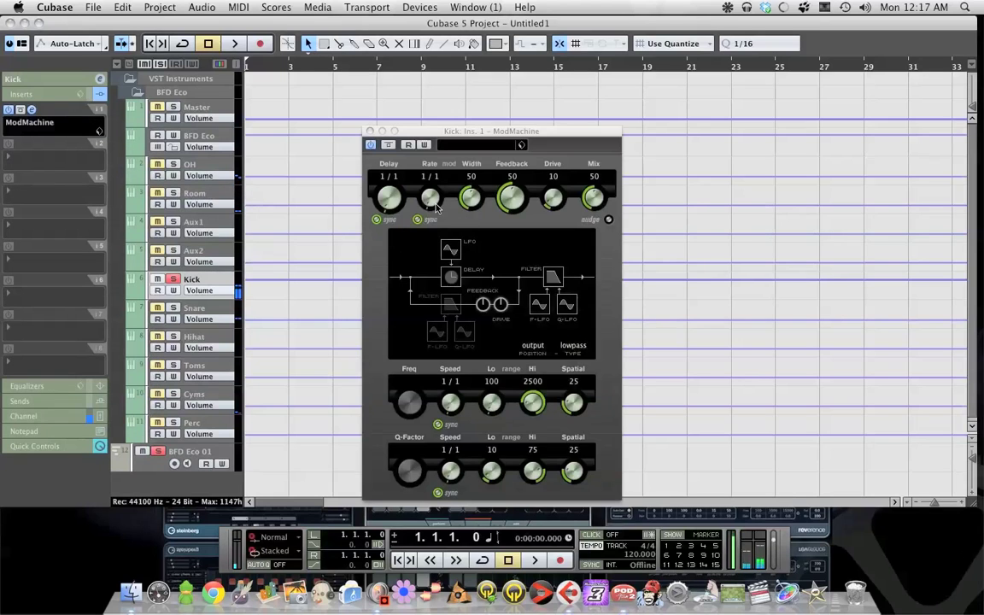
- Set ModMachine's Rate to 1/32 T and its Mix to 88, close the effect window, and unsolo the Kick channel
left_click_drag(435, 206, 449, 130)
left_click_drag(602, 199, 601, 146)
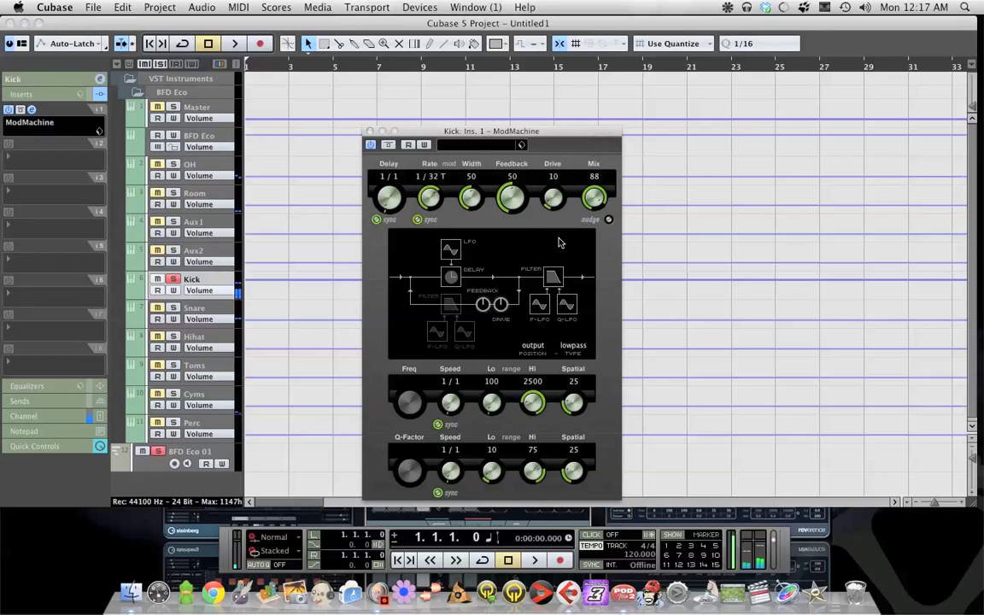
left_click(369, 131)
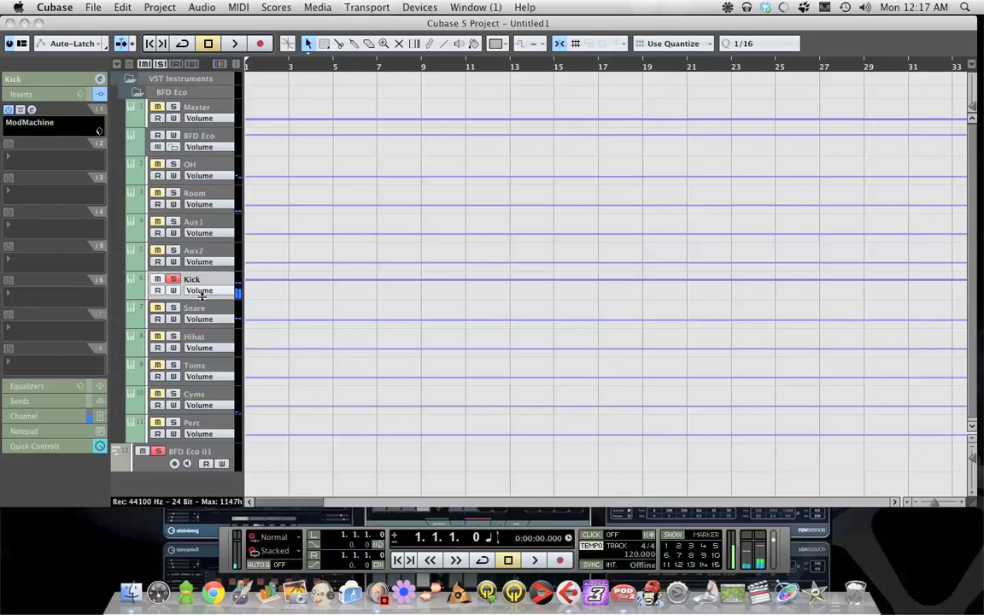
left_click(175, 282)
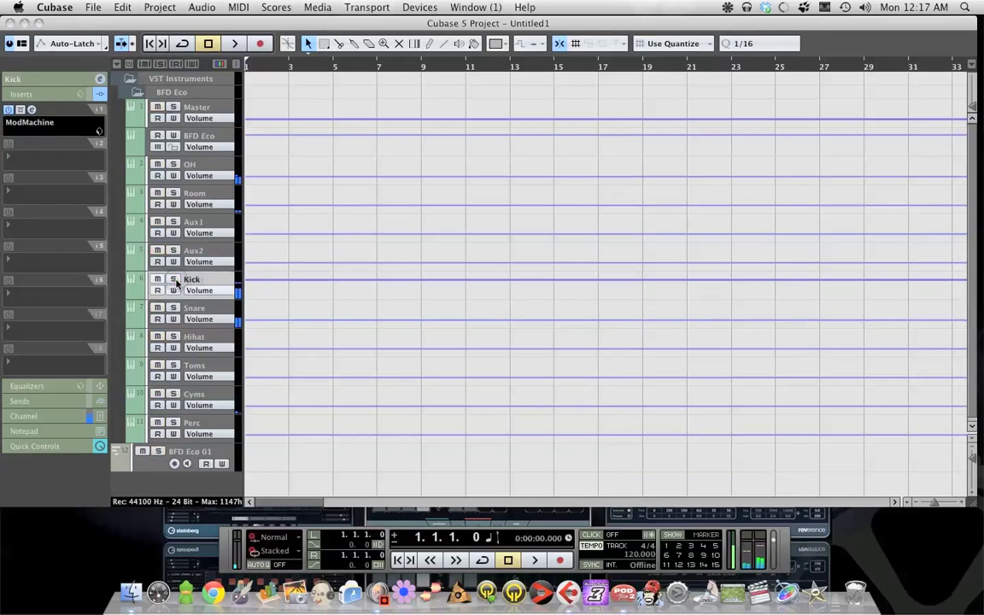
- Reopen the BFD Eco instrument window from the Kick channel, stop the groove playback, and close the window
left_click(53, 93)
left_click(96, 97)
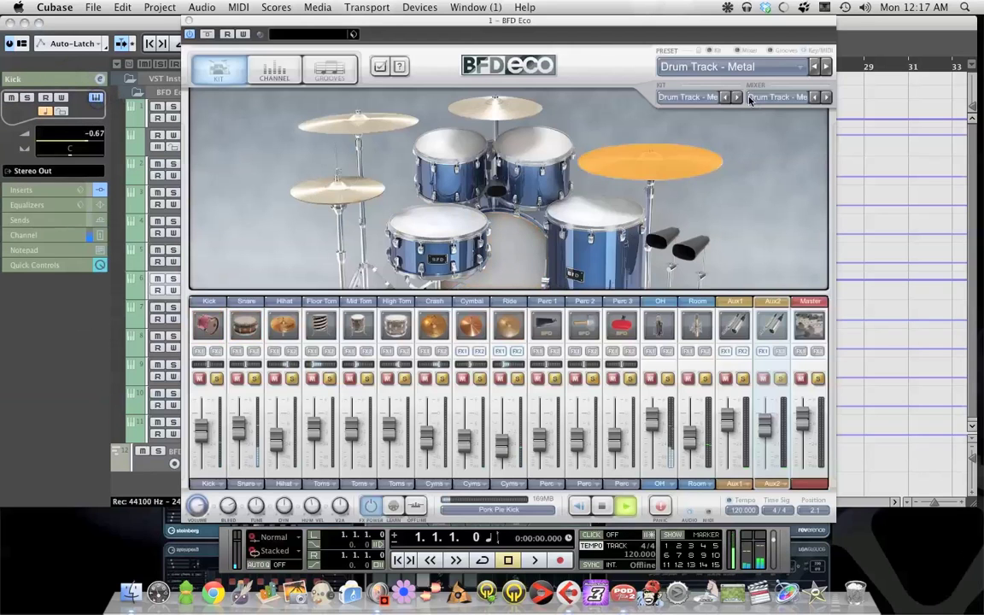
left_click(606, 506)
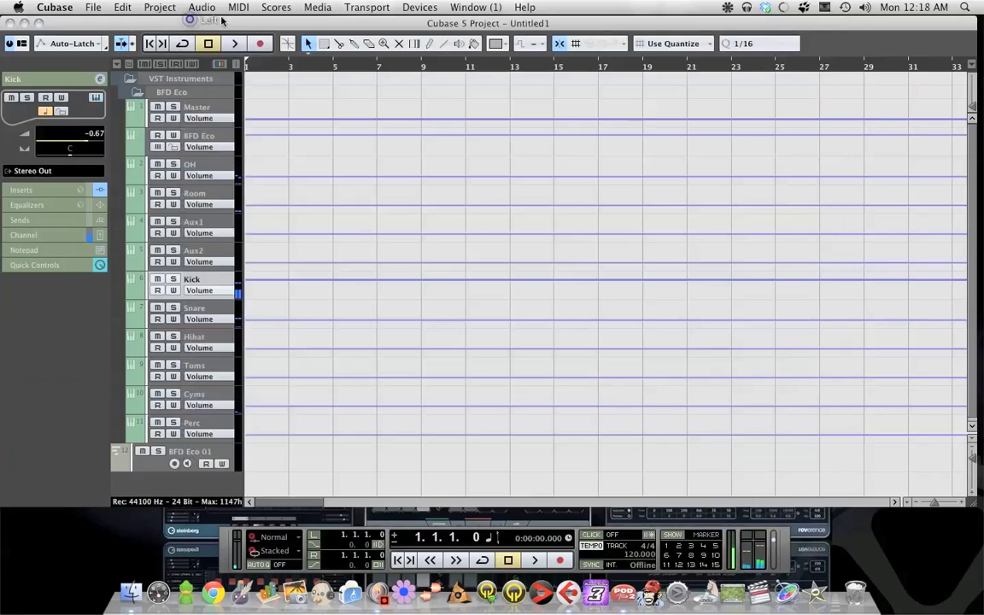
left_click(189, 20)
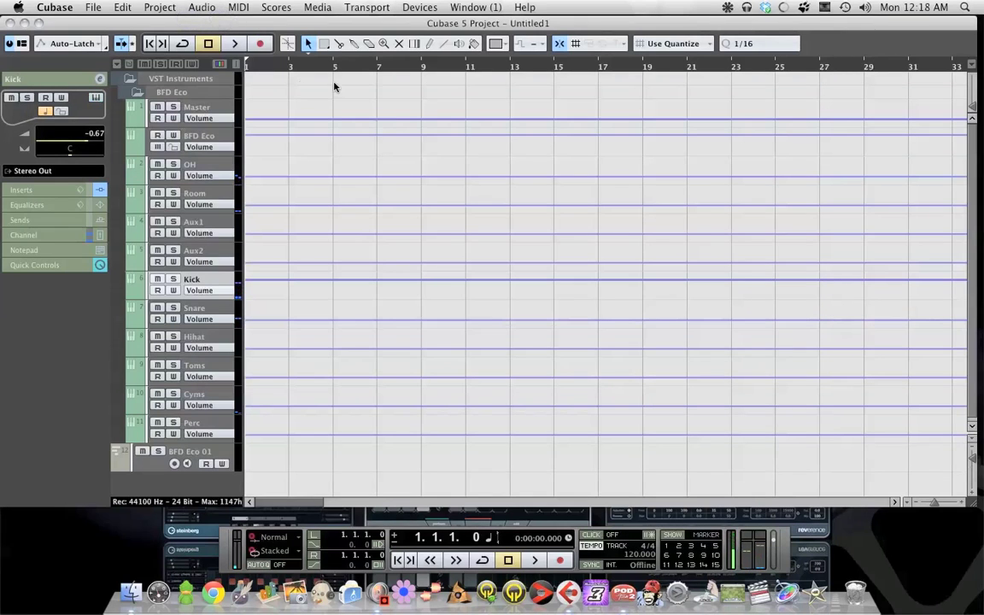
left_click(96, 7)
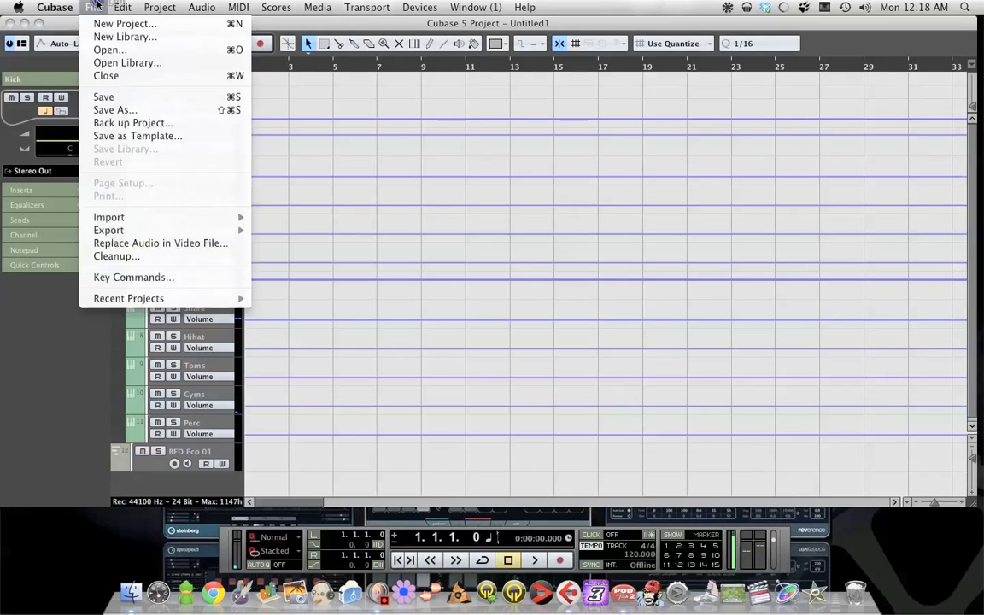
left_click(162, 136)
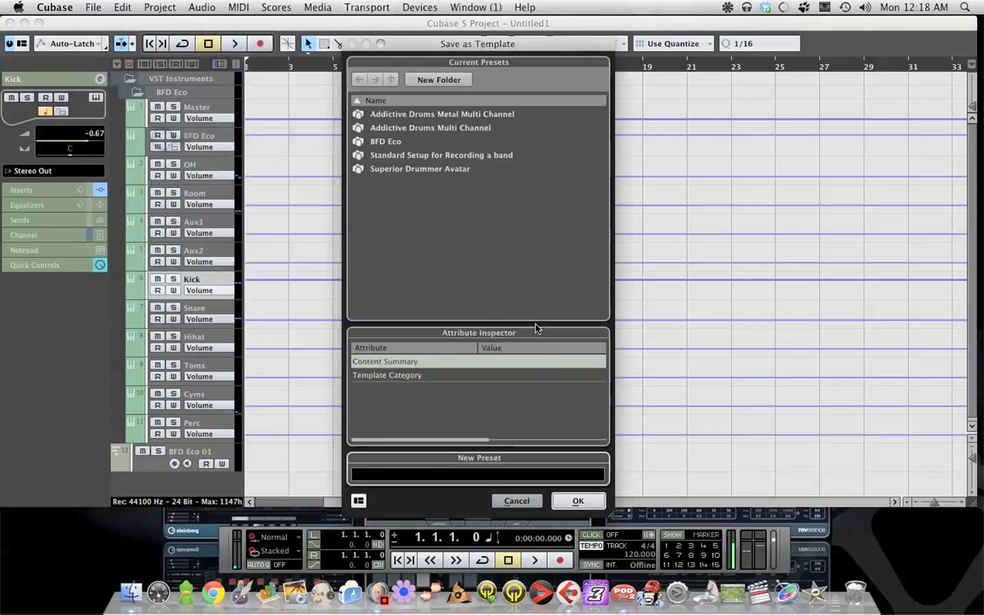
left_click(495, 476)
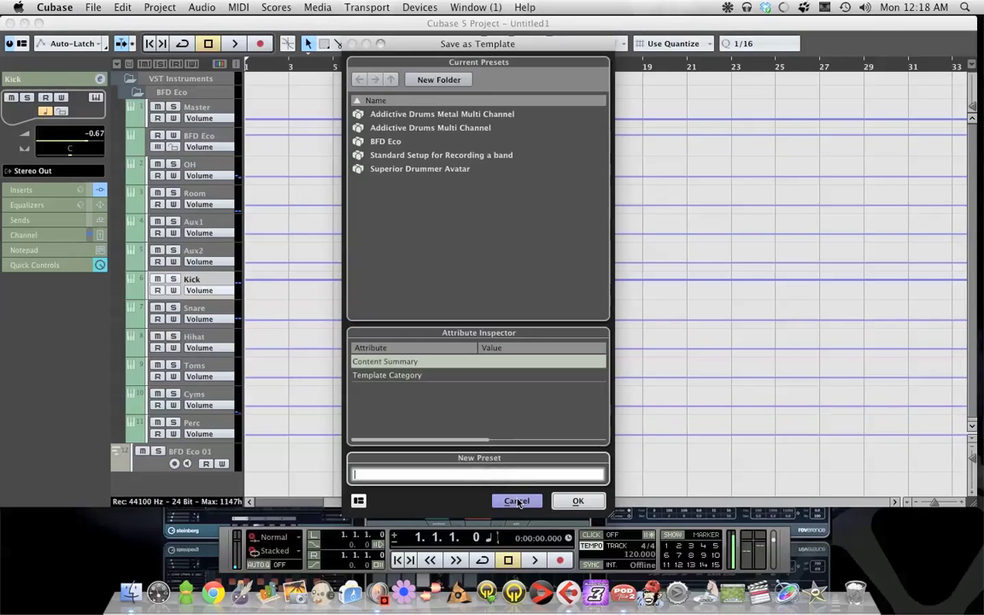
left_click(517, 501)
- Close the current project without saving it
left_click(92, 7)
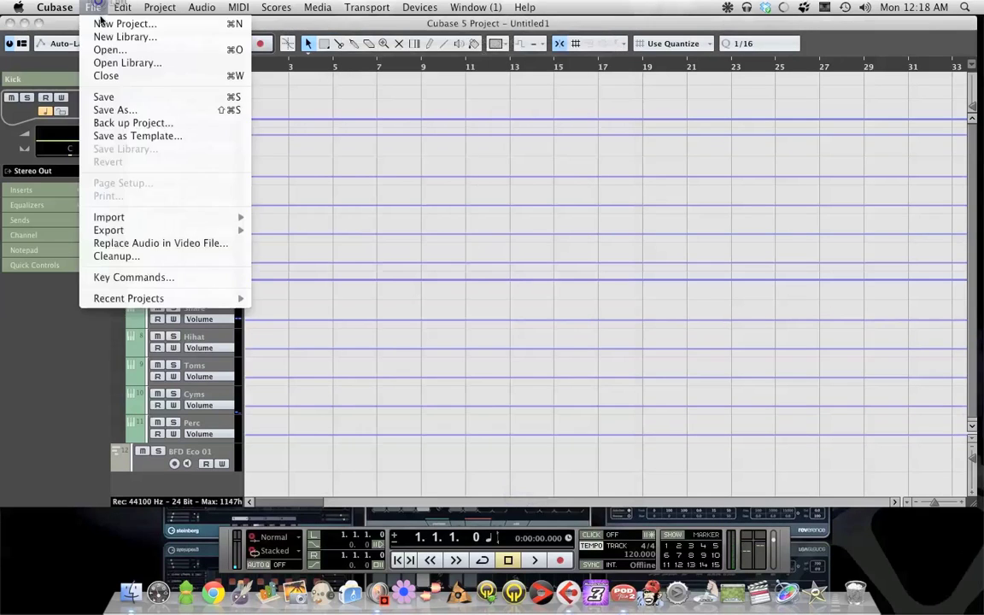
left_click(116, 77)
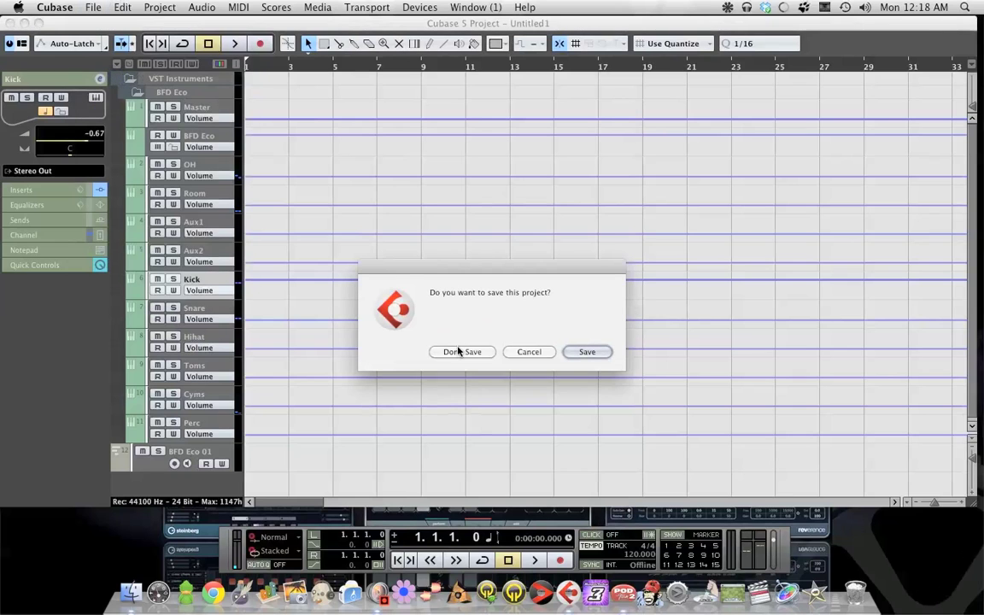
left_click(461, 351)
- Start a new project and select the BFD Eco template in the Project Assistant
left_click(93, 7)
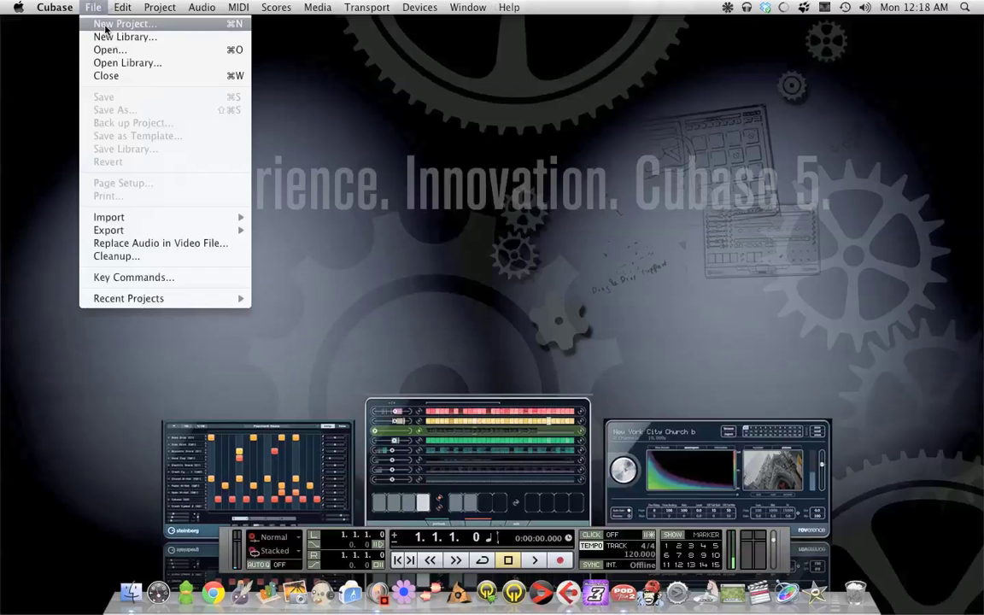
left_click(106, 26)
left_click(295, 254)
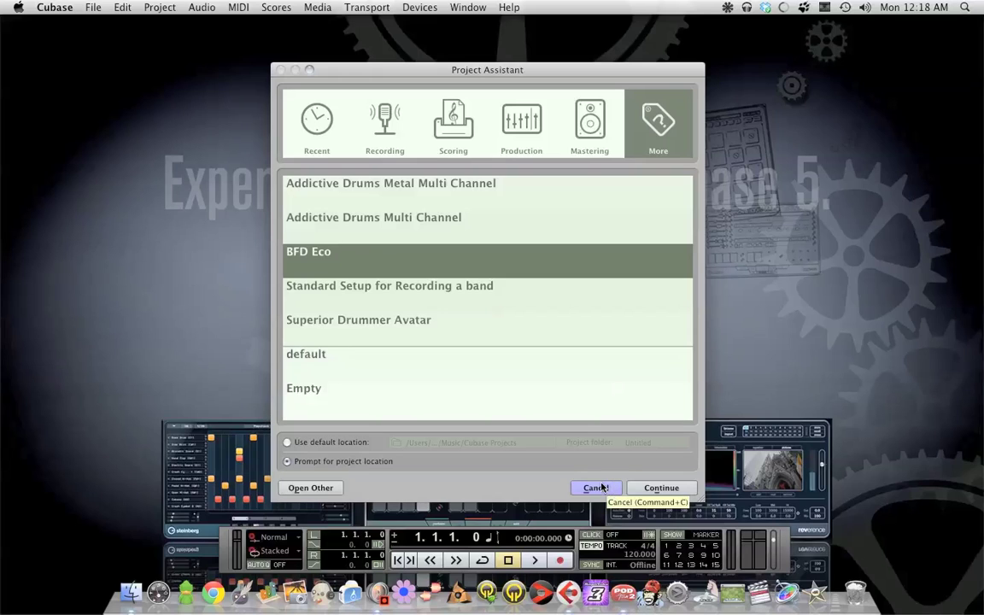
right_click(378, 592)
mouse_move(401, 502)
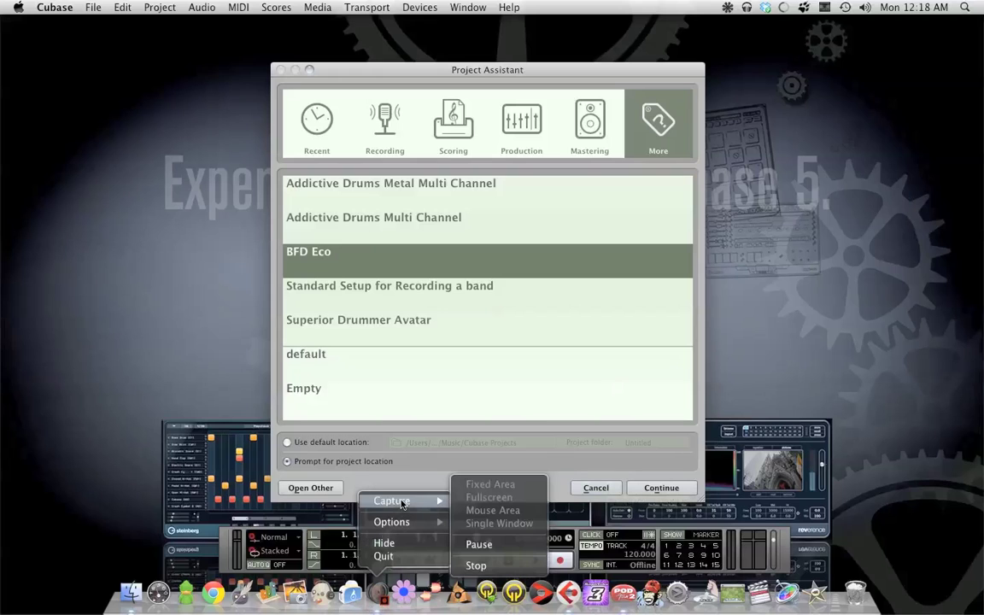